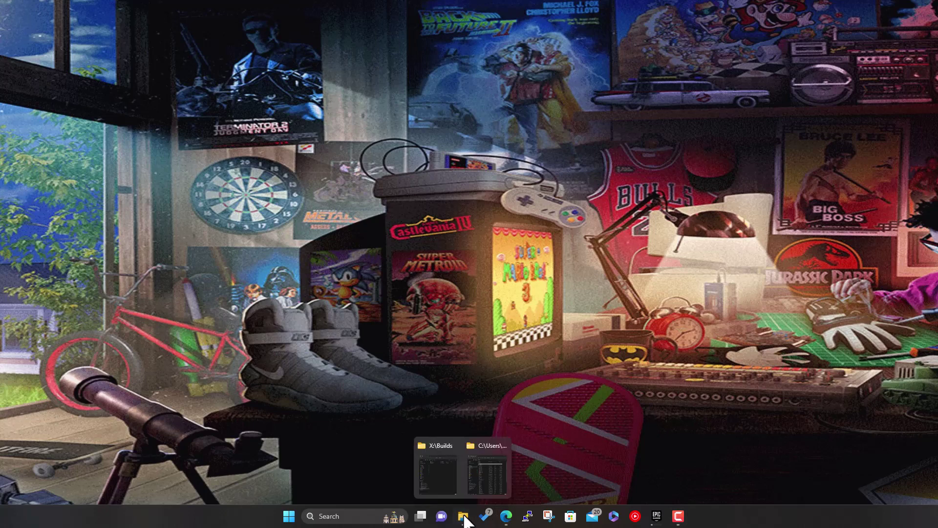
- Bring up the X:\Builds and RB Build download windows and widen Size to show mame.zip's 10.4 GB
click(441, 486)
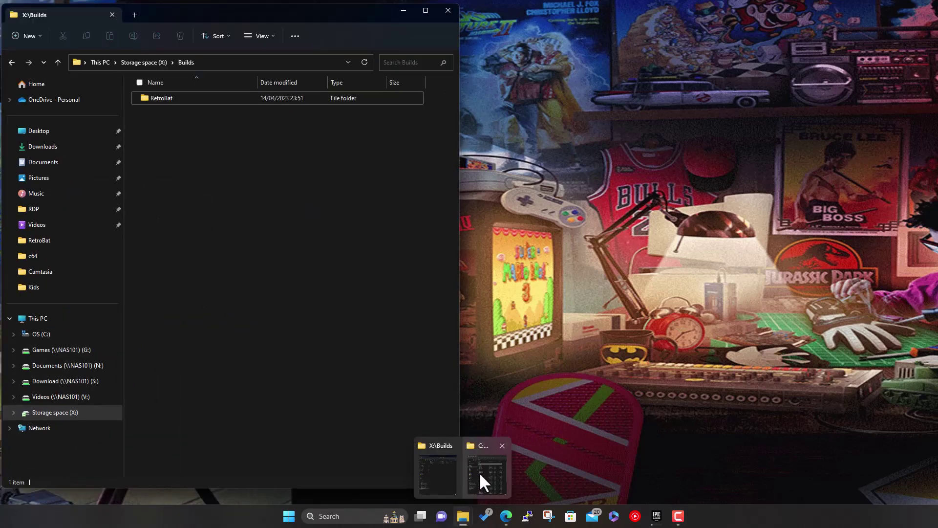
click(479, 472)
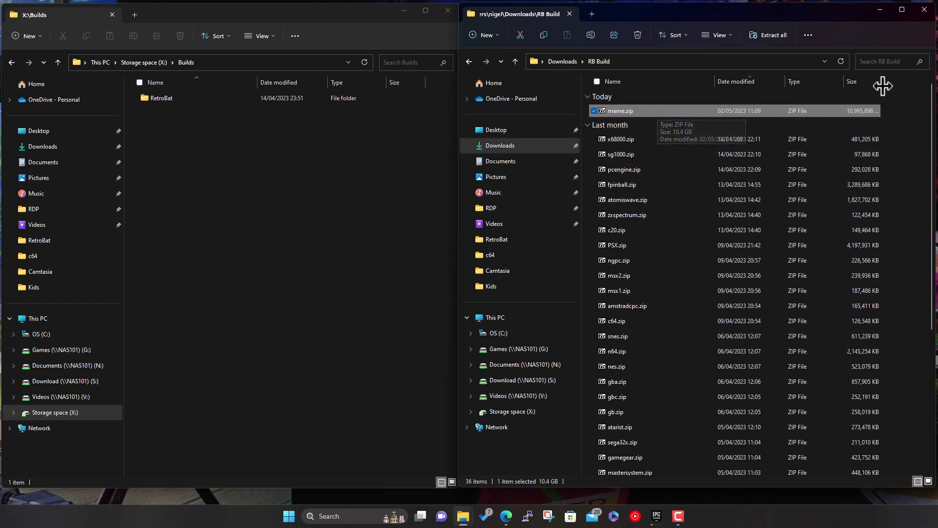
drag(883, 83, 898, 83)
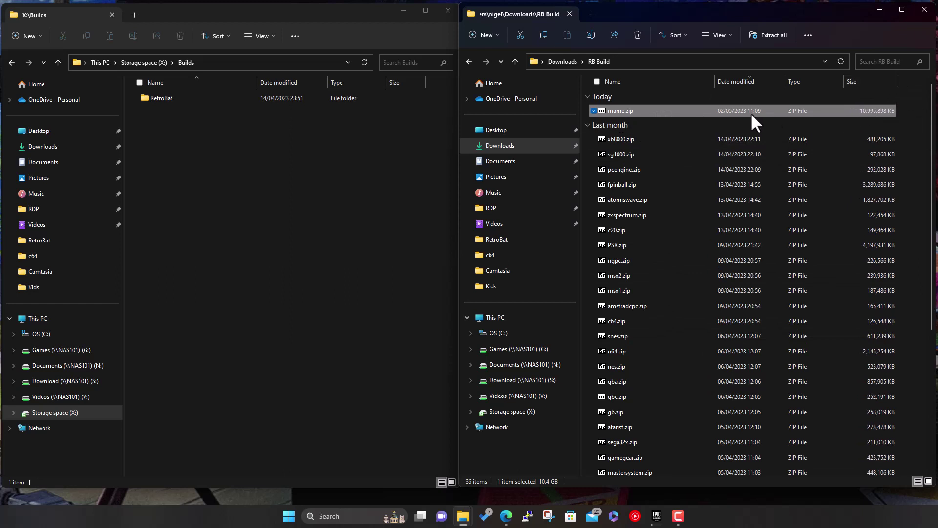
- Open mame.zip in 7-Zip and browse Explorer to the empty X:\Builds\RetroBat\roms\mame folder
double_click(645, 111)
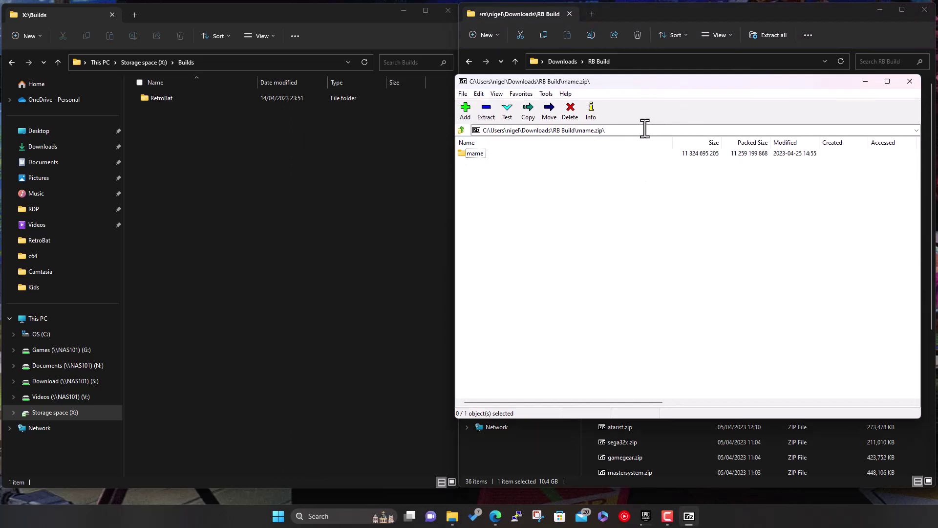
double_click(151, 98)
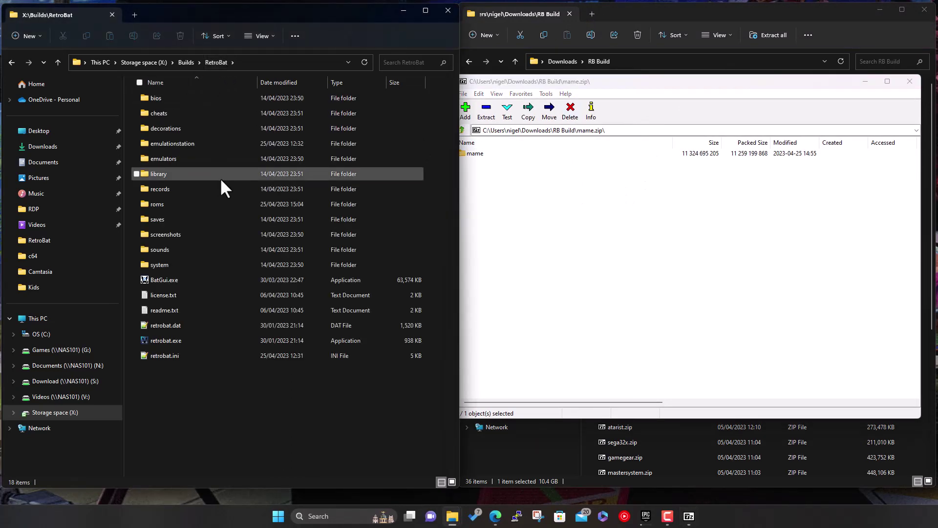
double_click(177, 206)
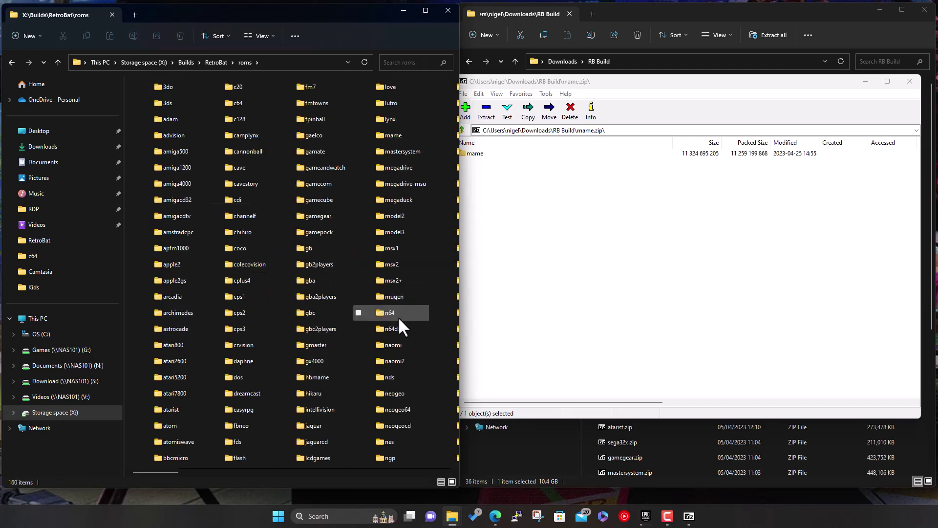
double_click(401, 136)
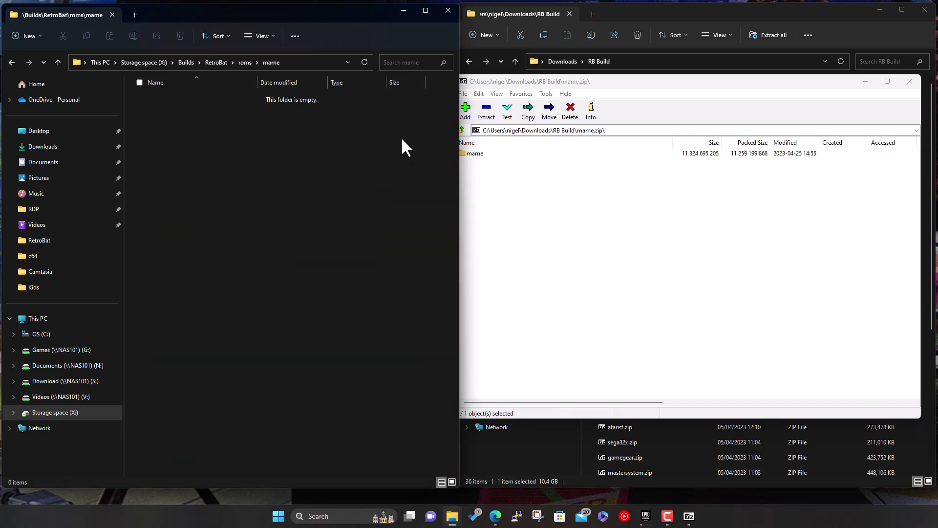
- Open the archive's mame folder and select all 693 entries
click(620, 237)
double_click(474, 154)
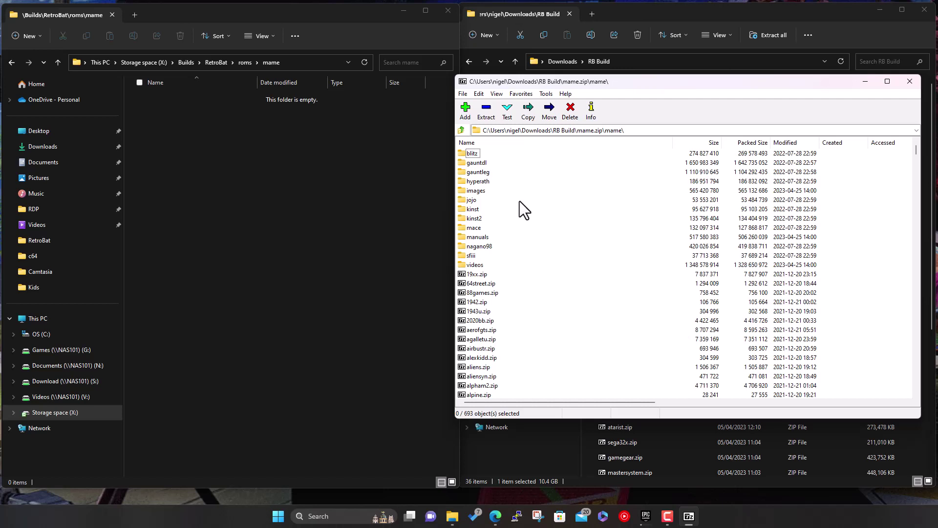
key(ctrl+a)
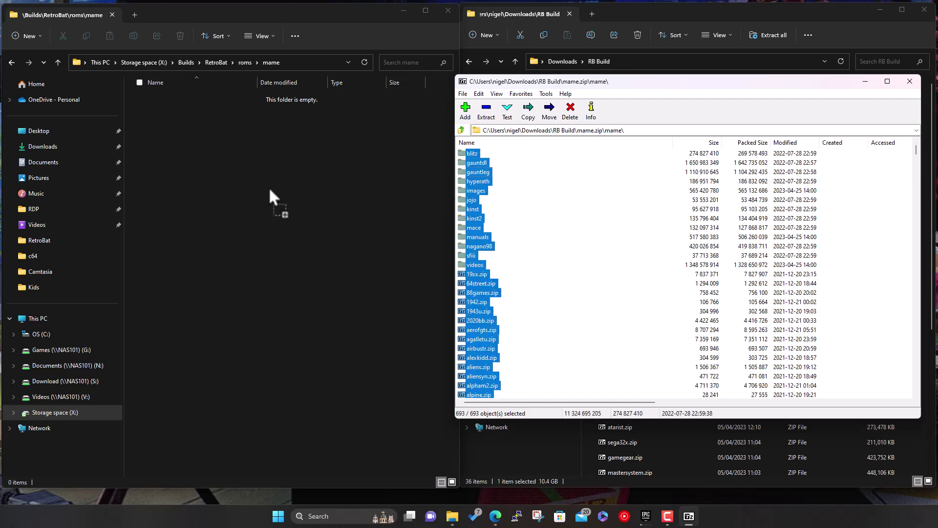
- Drag the selected entries onto roms\mame, enter the archive password, and move the progress dialog aside
drag(271, 190, 271, 191)
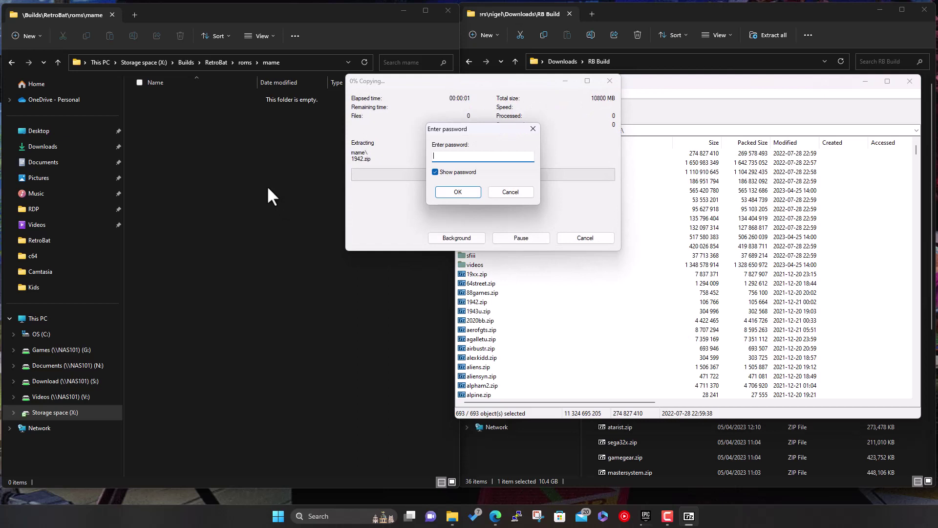
key(Return)
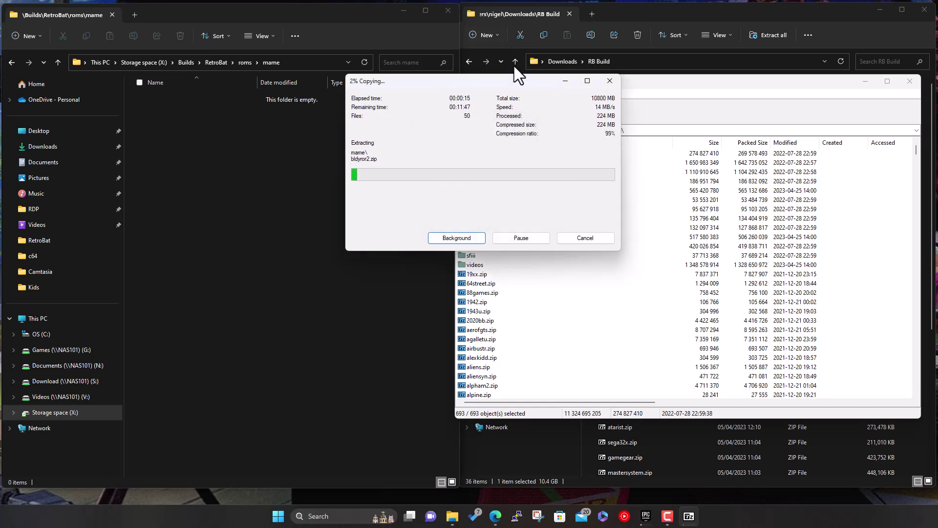
drag(513, 81, 519, 172)
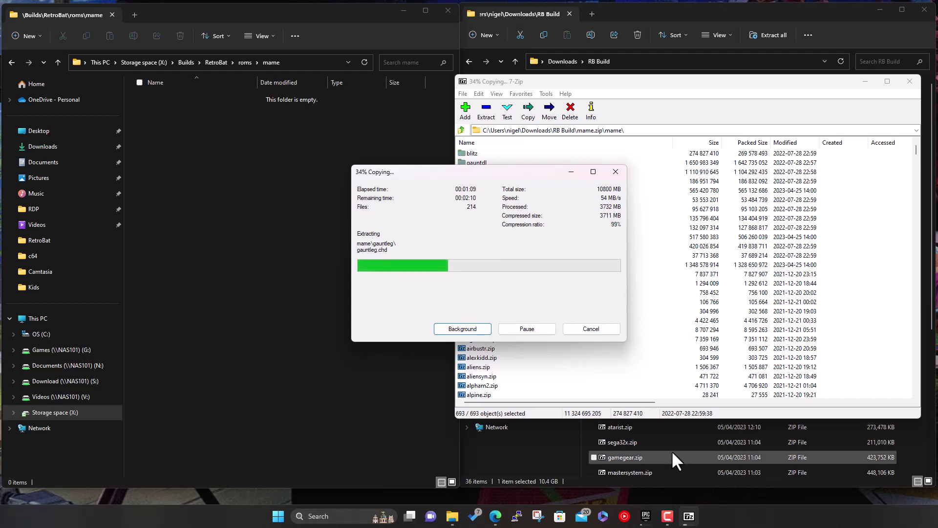
- Bring the MEGA 'How does MEGA regulate transfer quota?' article forward and scroll to its Limits section
click(496, 517)
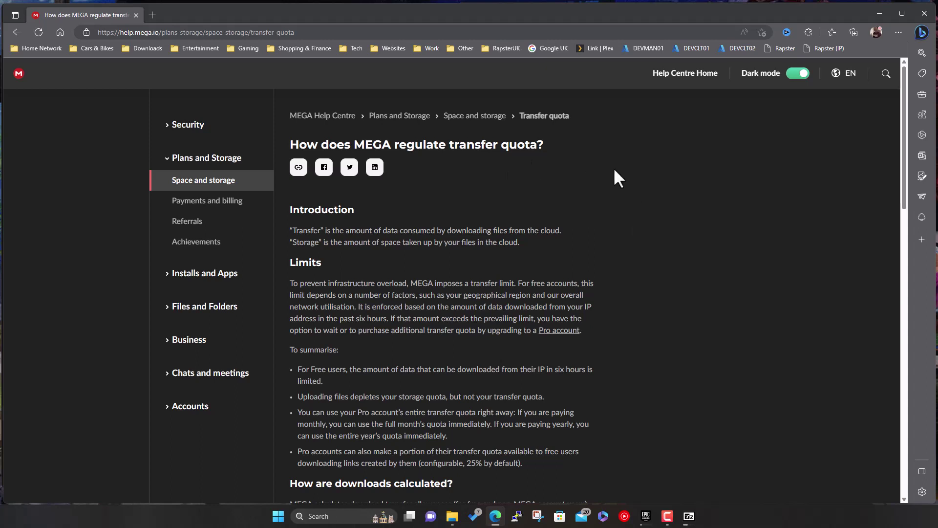
scroll(638, 206, down, 2)
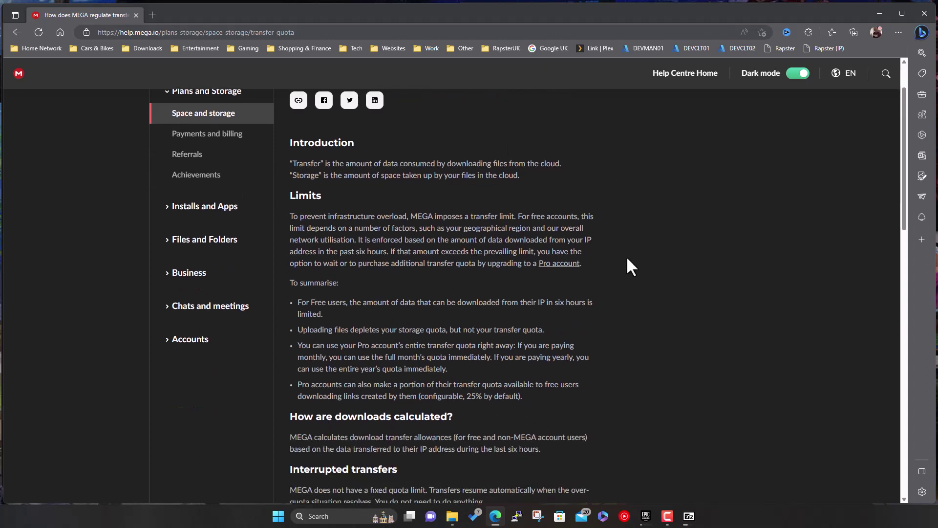
scroll(626, 256, up, 2)
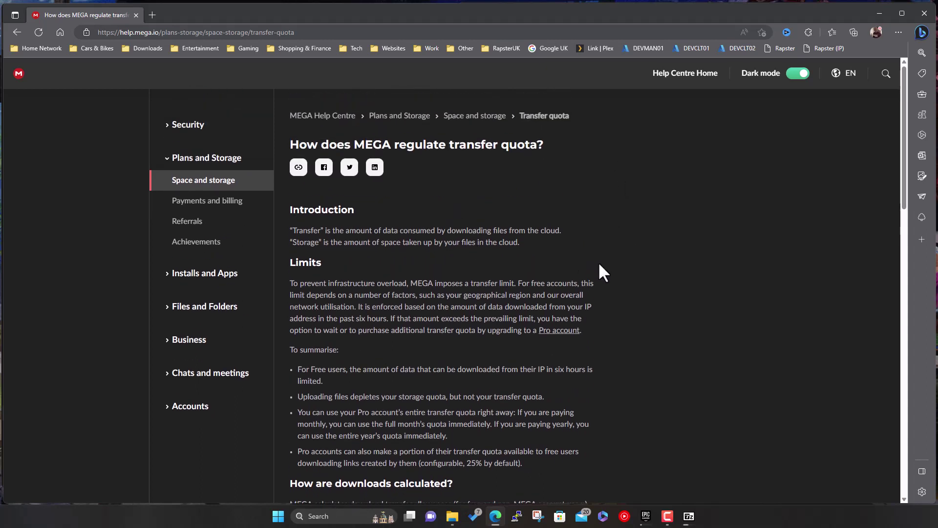
scroll(603, 271, down, 1)
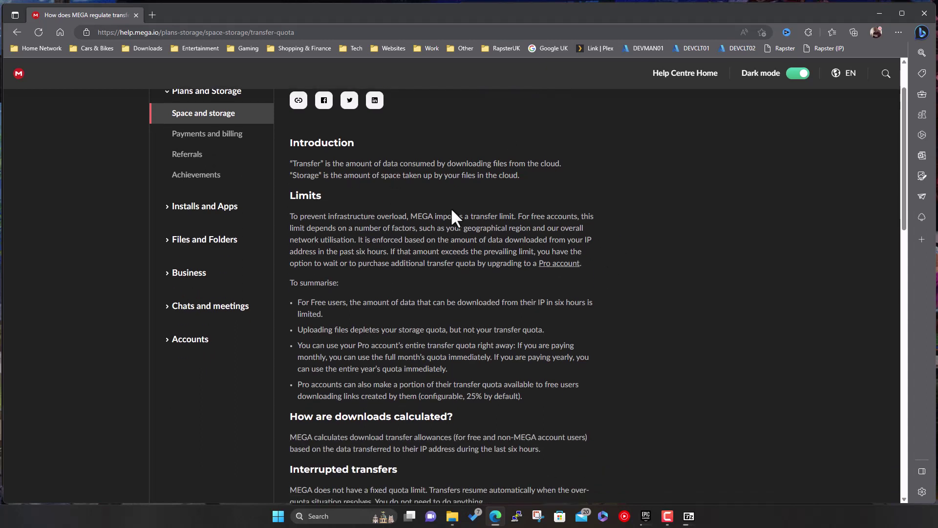
- Select the 'To summarise' bullet about free users' six-hour per-IP download limit
triple_click(318, 307)
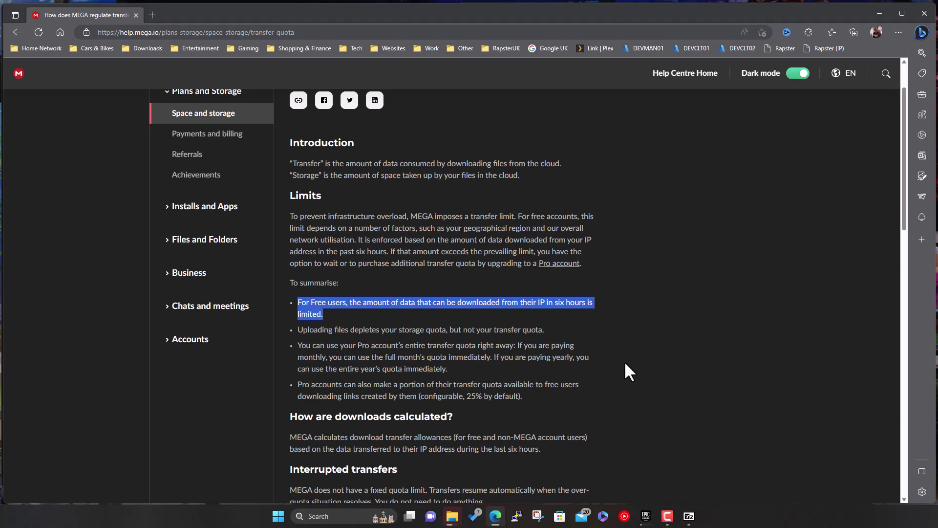
- Minimise the browser to get back to the running 7-Zip extraction
click(875, 22)
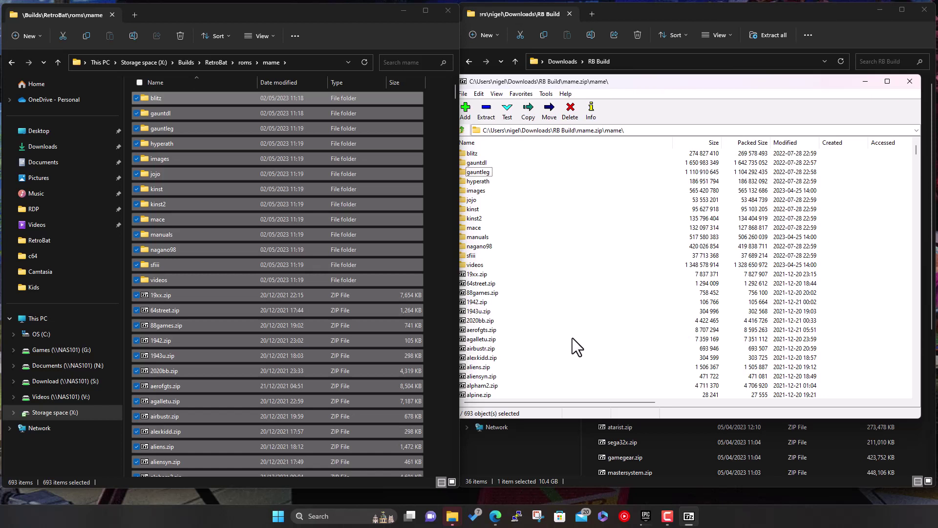
key(F10)
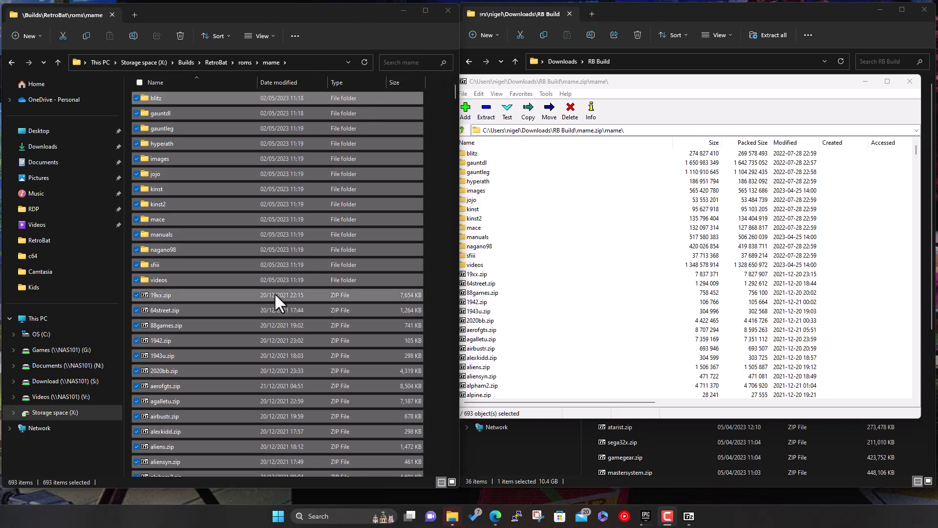
- Scroll through the extracted MAME items in roms\mame and reduce the selection to the images folder
scroll(181, 352, down, 3)
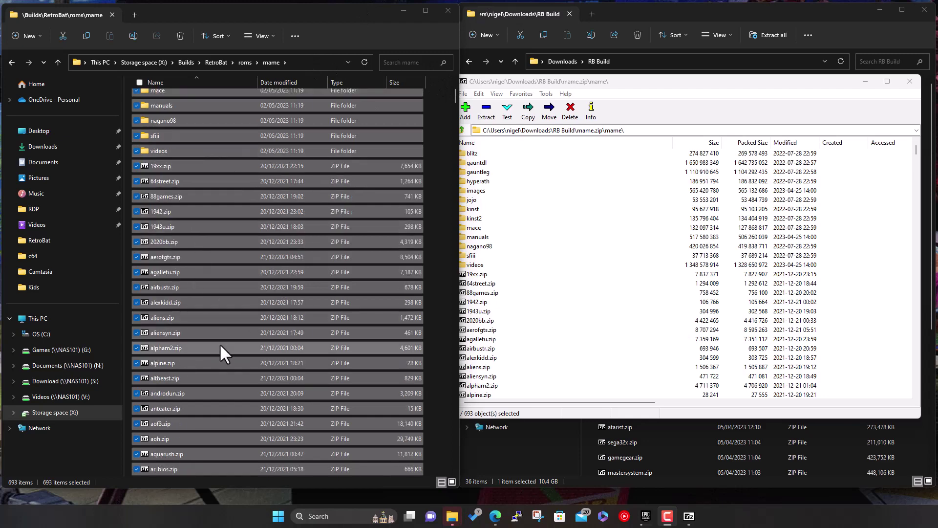
scroll(217, 323, down, 12)
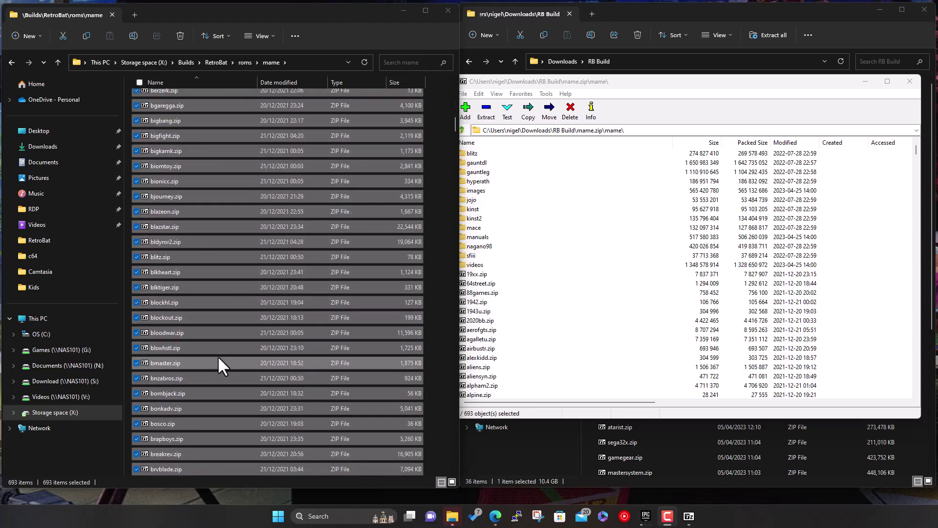
scroll(227, 364, up, 12)
scroll(233, 395, up, 4)
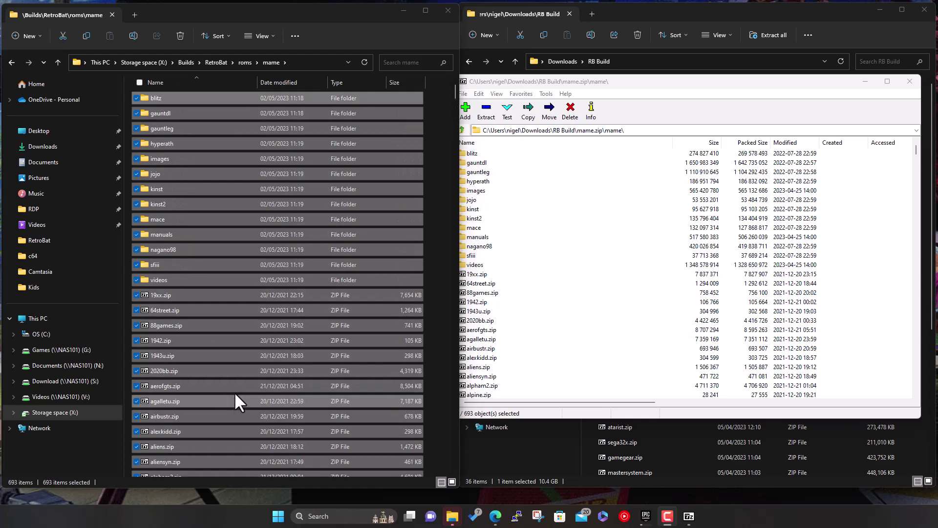
click(200, 156)
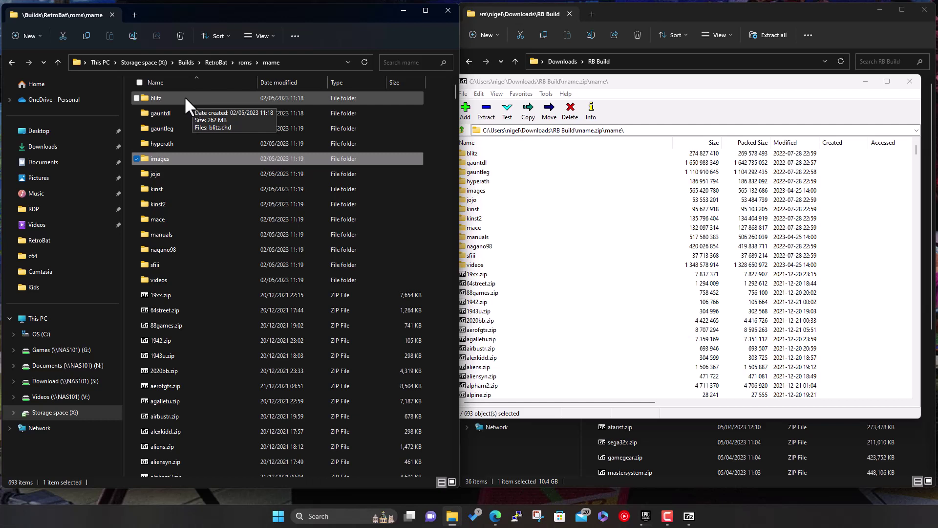
double_click(167, 95)
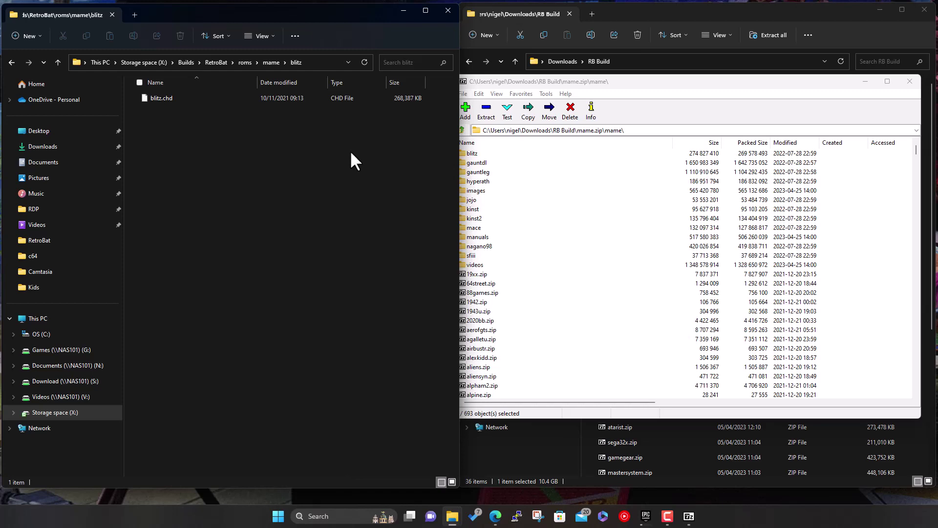
click(270, 62)
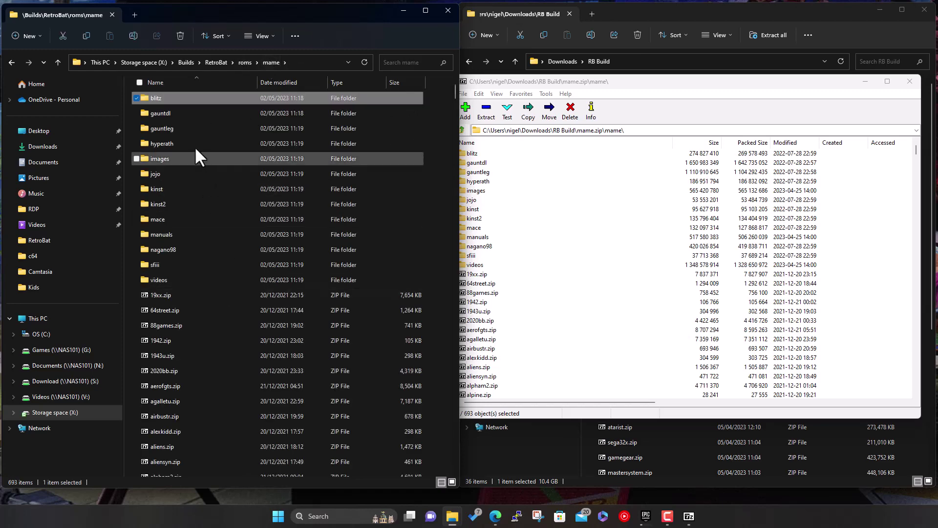
scroll(188, 356, down, 8)
scroll(188, 359, down, 15)
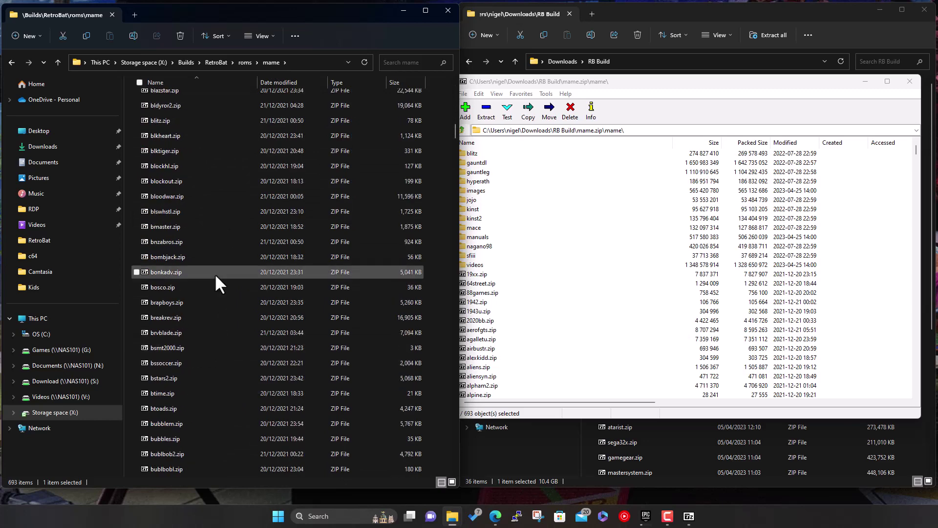
click(165, 122)
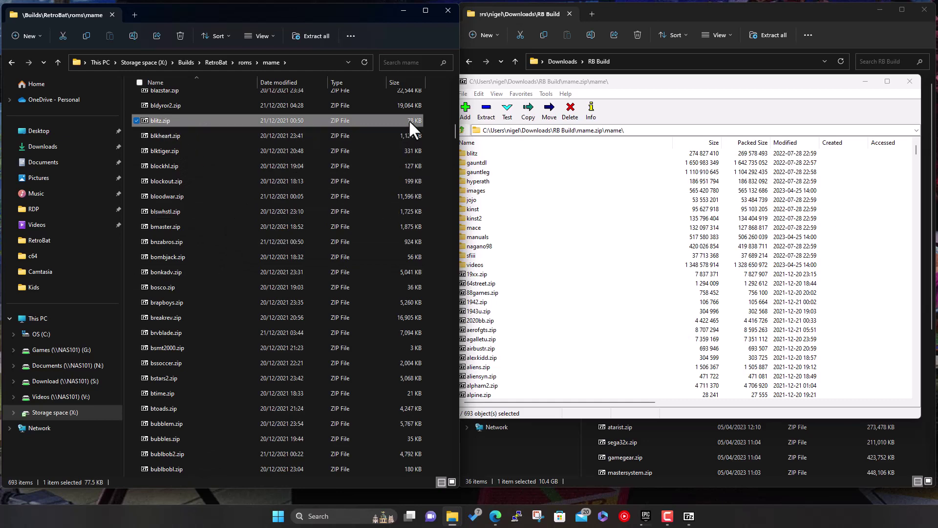
scroll(198, 215, up, 7)
scroll(204, 228, up, 12)
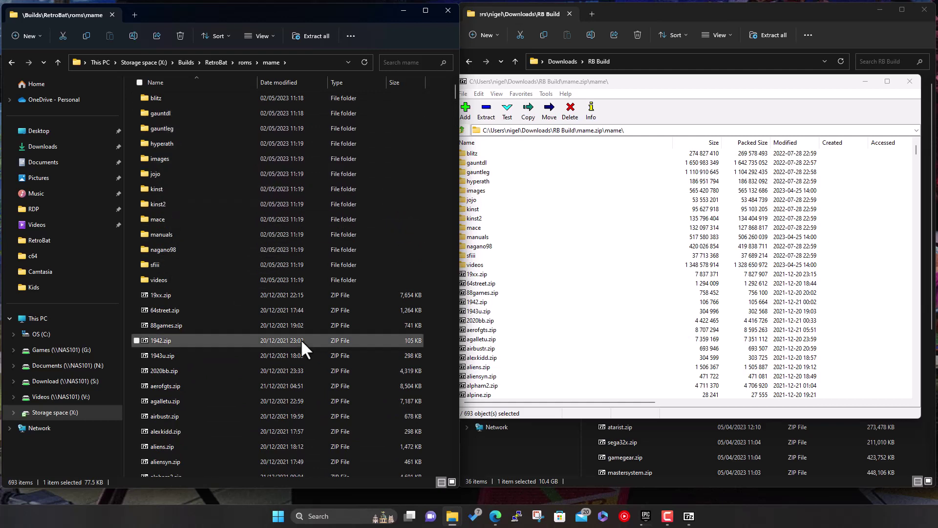
double_click(183, 265)
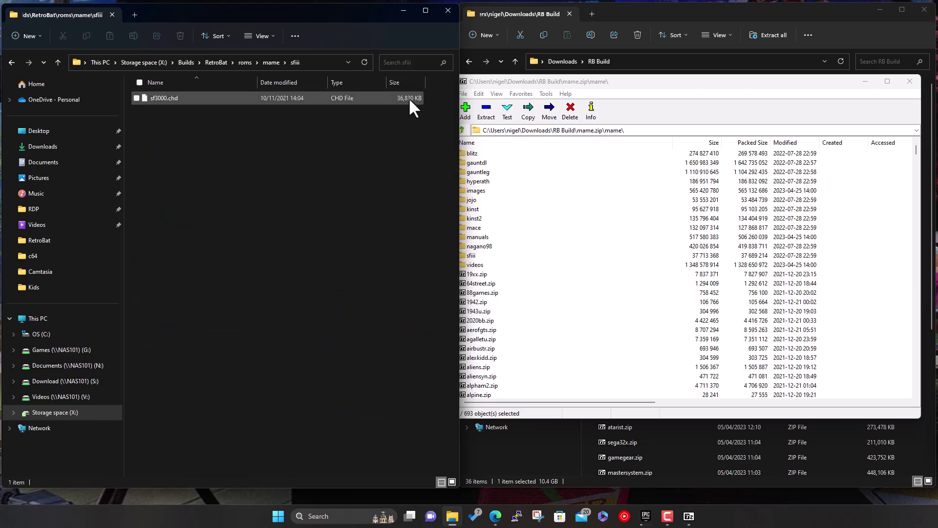
click(272, 62)
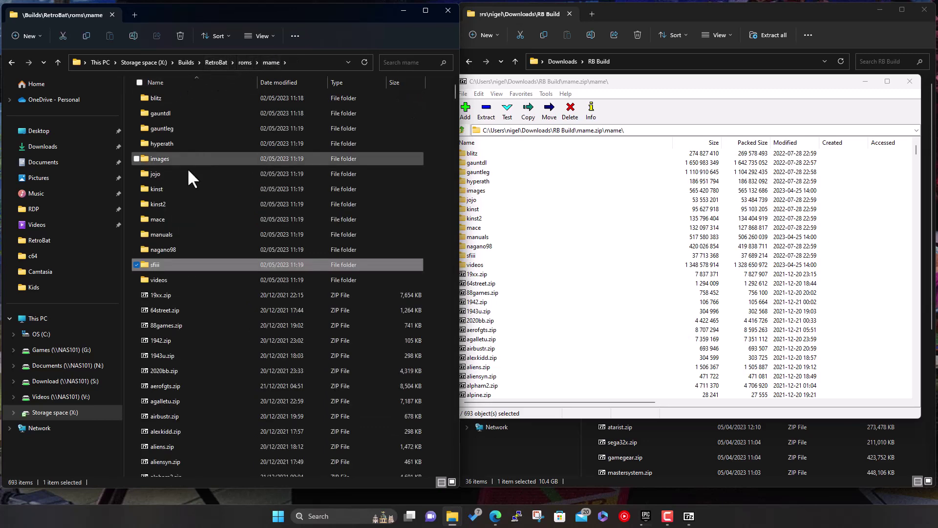
double_click(169, 204)
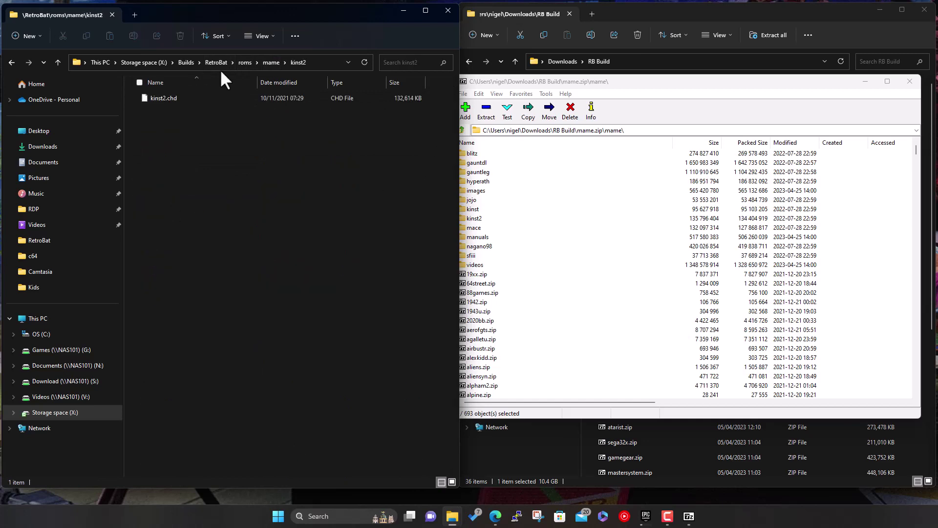
click(271, 62)
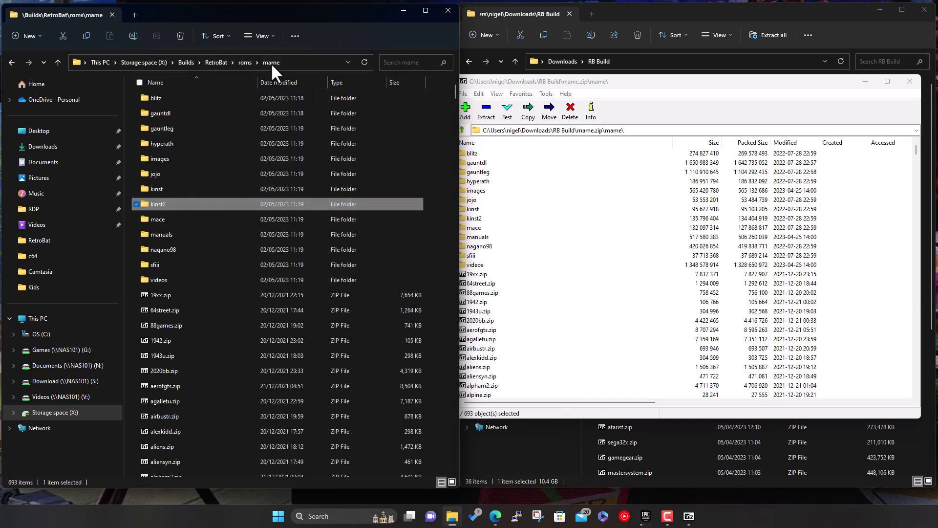
click(176, 174)
double_click(174, 171)
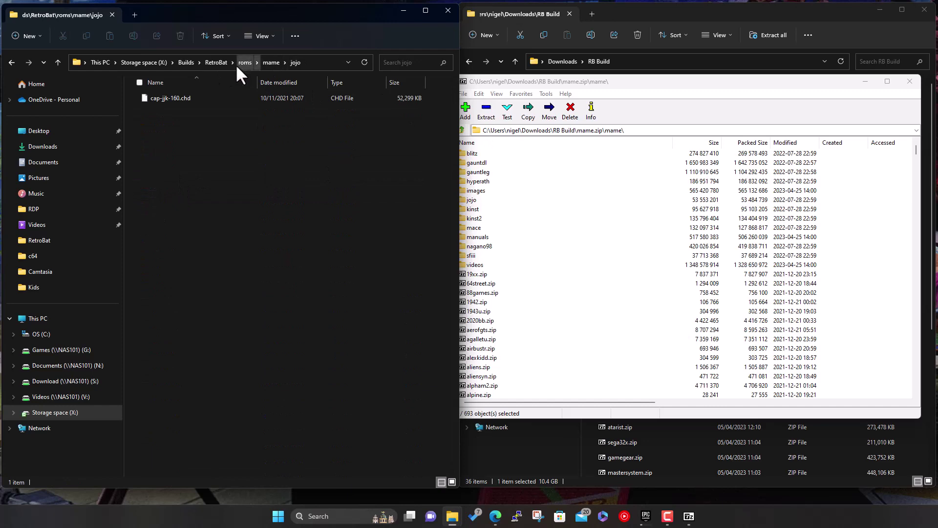
click(264, 63)
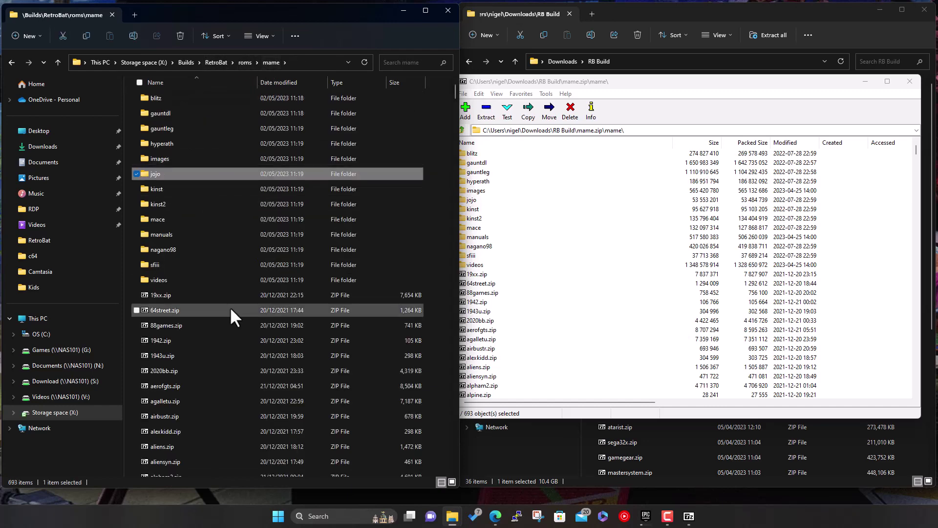
- Close the 7-Zip and Downloads windows and go up to the RetroBat install folder
click(910, 81)
click(924, 12)
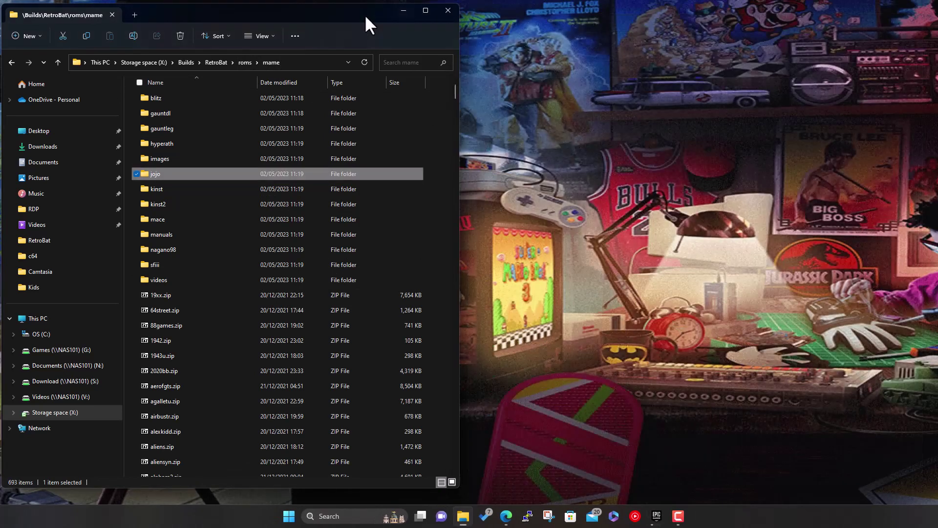
click(215, 62)
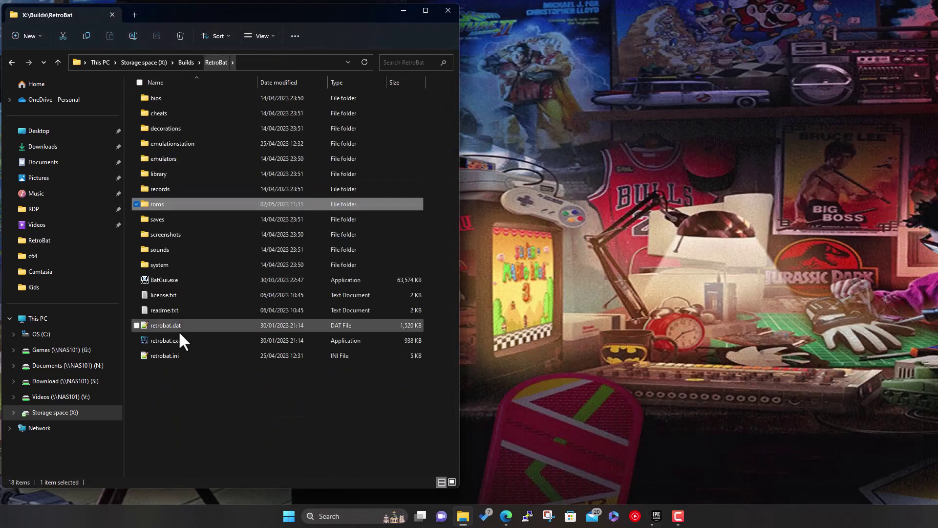
- Launch retrobat.exe and minimize File Explorer
double_click(248, 342)
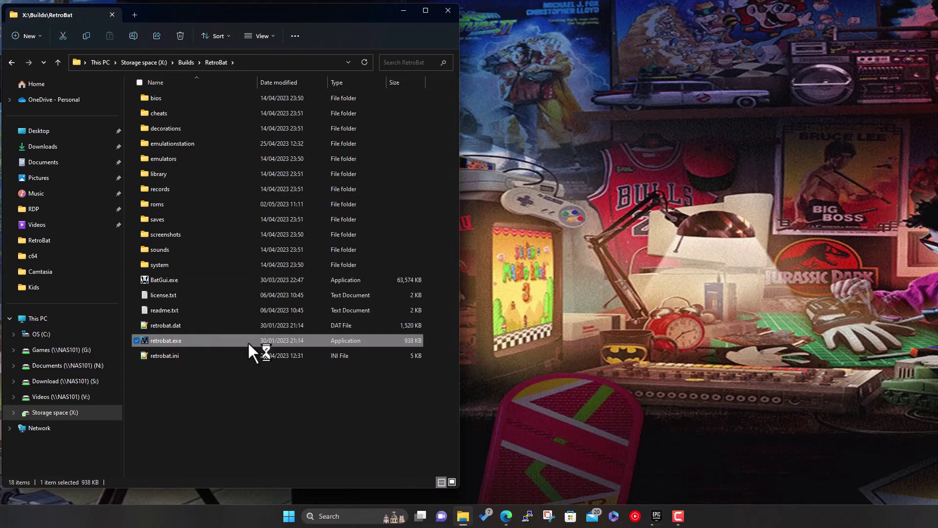
click(404, 11)
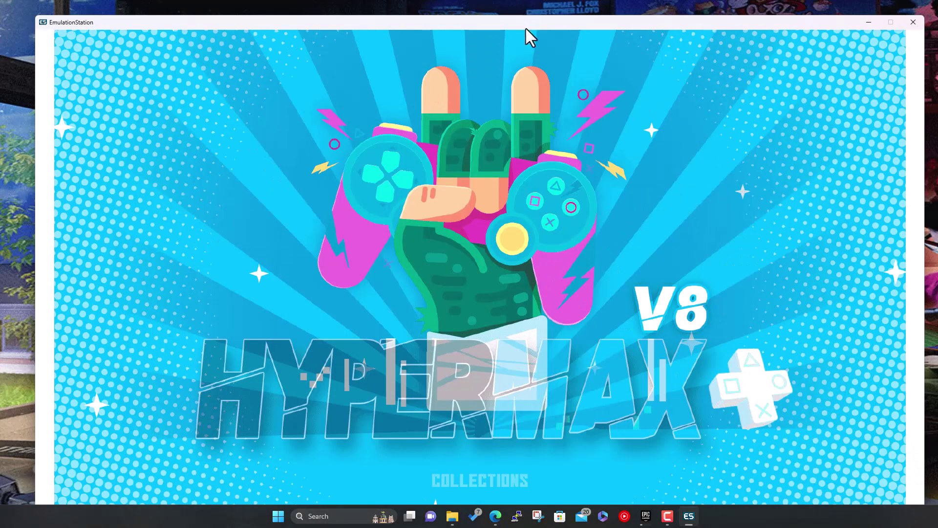
drag(526, 28, 525, 14)
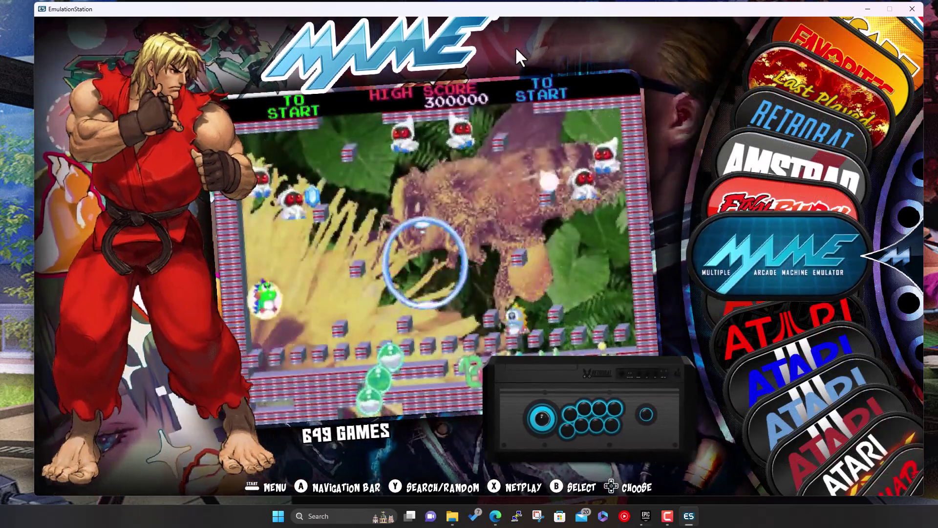
- Select MAME on the system carousel and open its game list
key(Down)
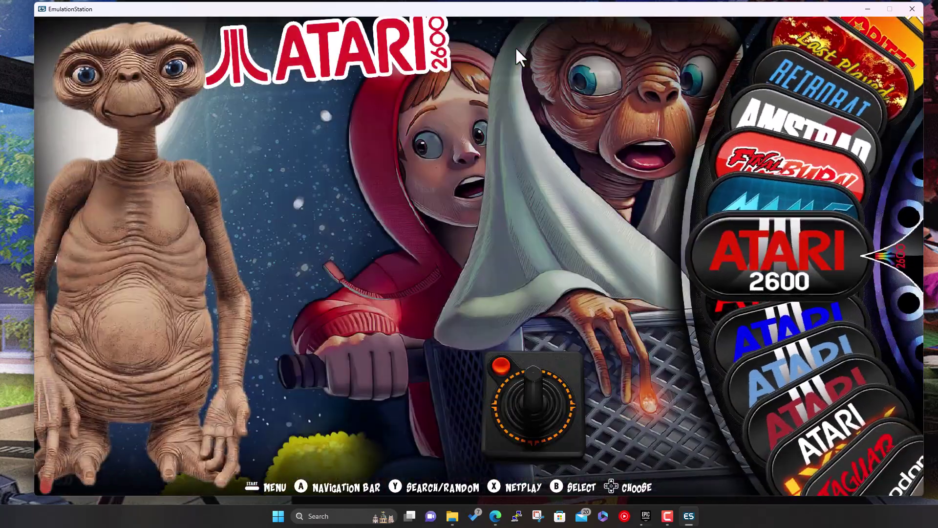
key(Up)
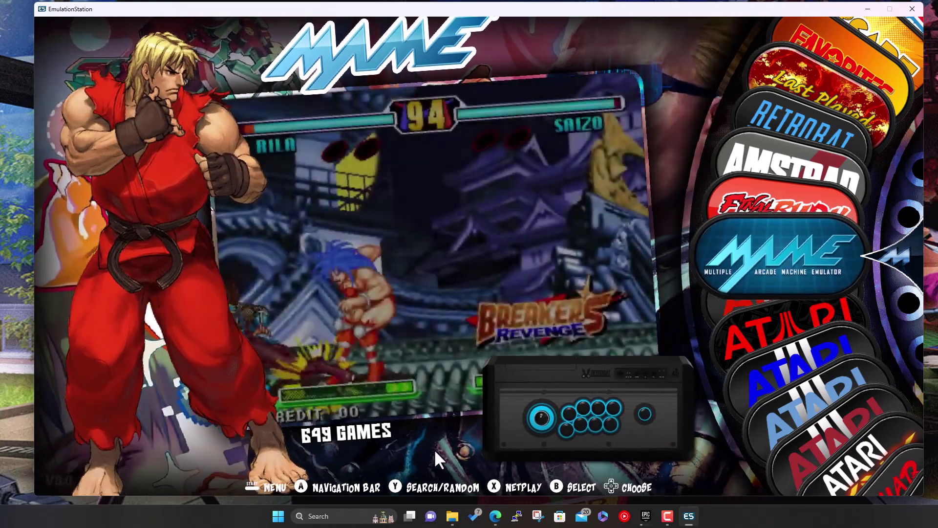
key(Return)
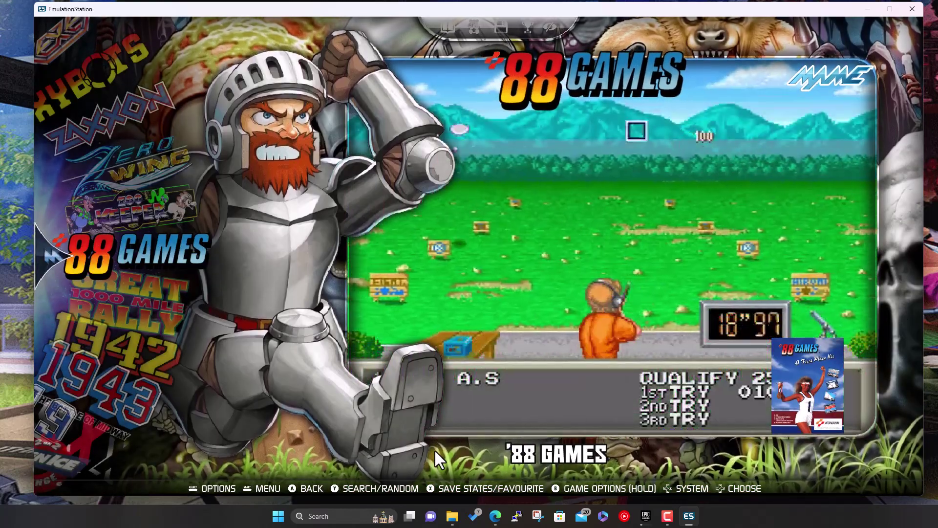
- Step down the MAME list through 1000 Miglia, 1942 and 1943
key(Down)
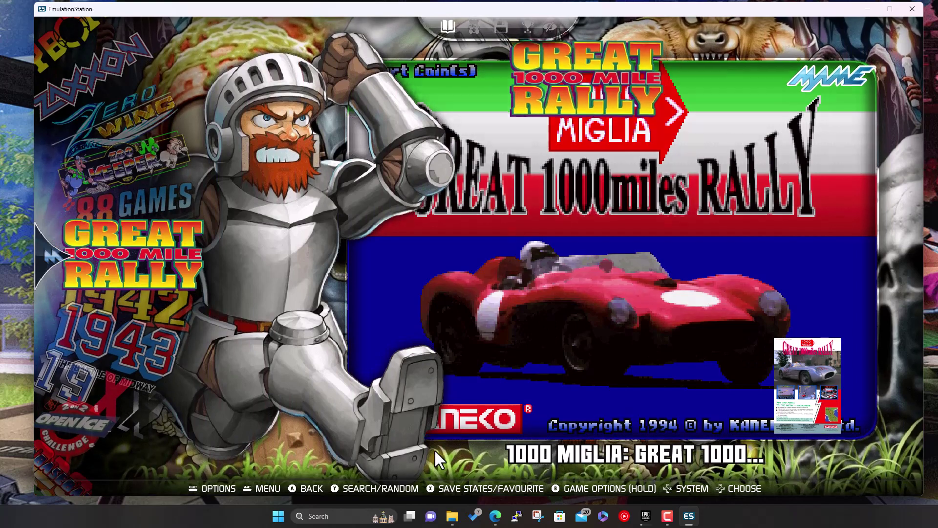
key(Down)
key(Down)
key(Down)
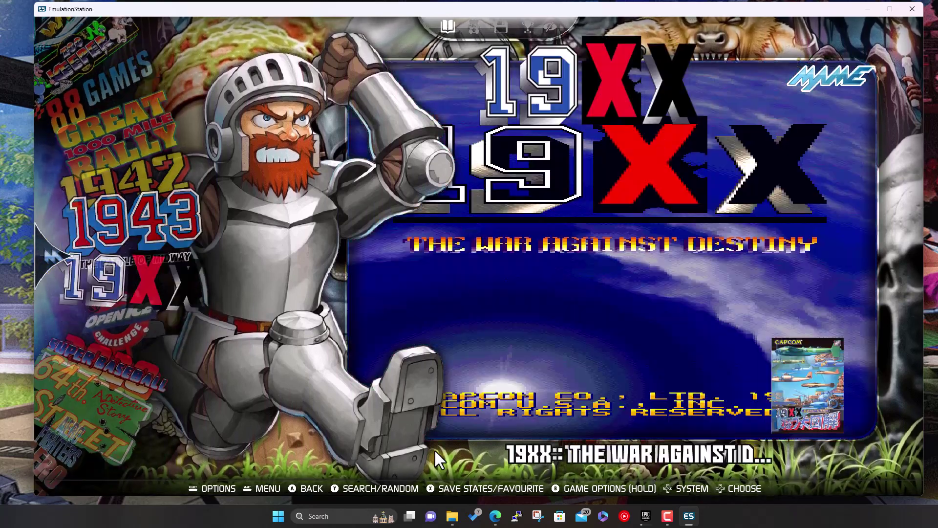
key(Down)
key(Down)
key(Down)
key(Down)
key(Down)
key(Down)
key(Down)
key(Down)
key(Down)
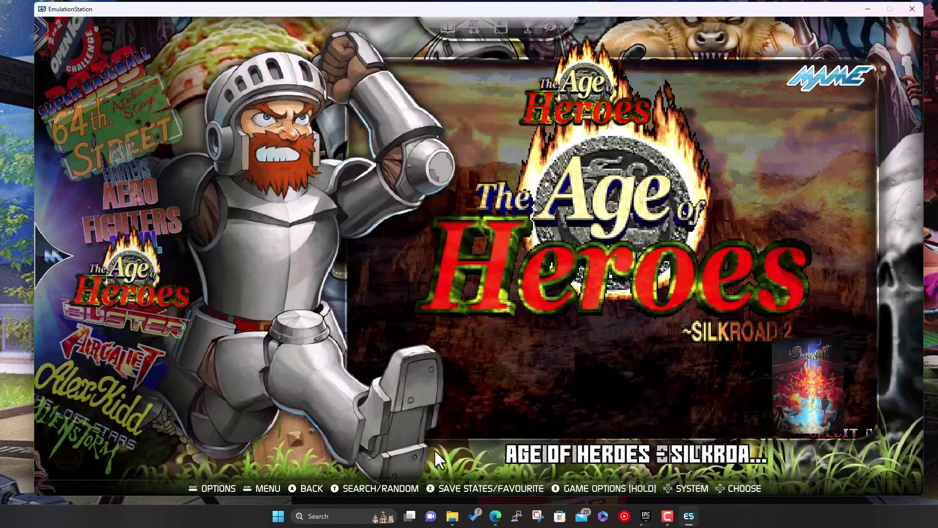